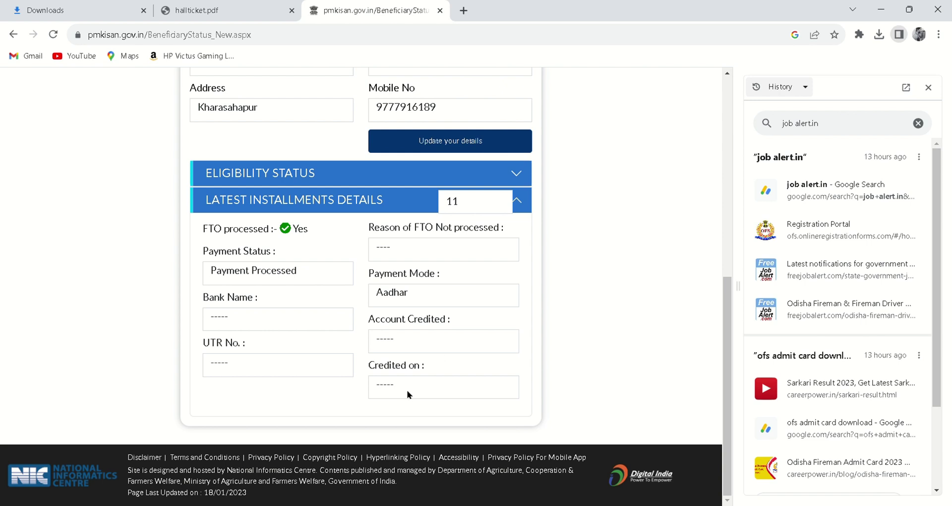
- Check the payment details of the 10th installment and switch back to the 11th in the latest installments section
left_click(455, 202)
key("Up")
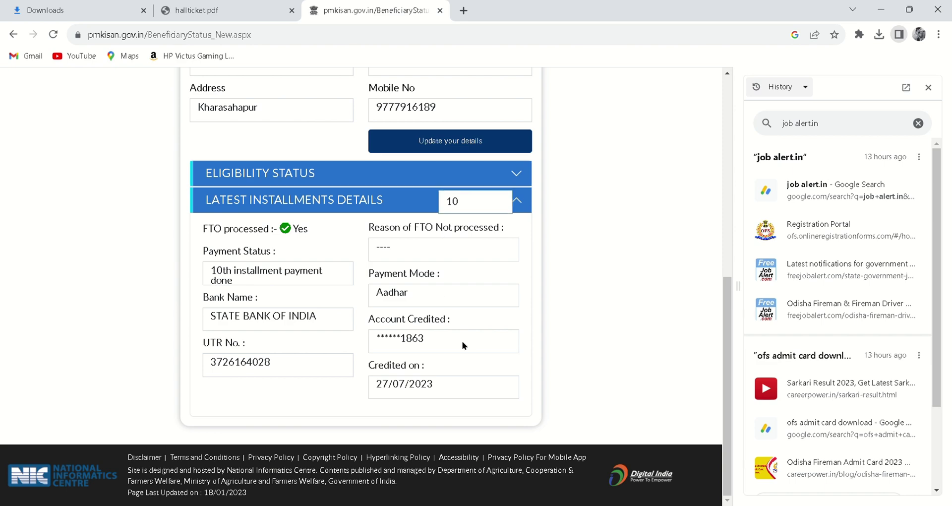
key("Down")
scroll(431, 324, "down", 8)
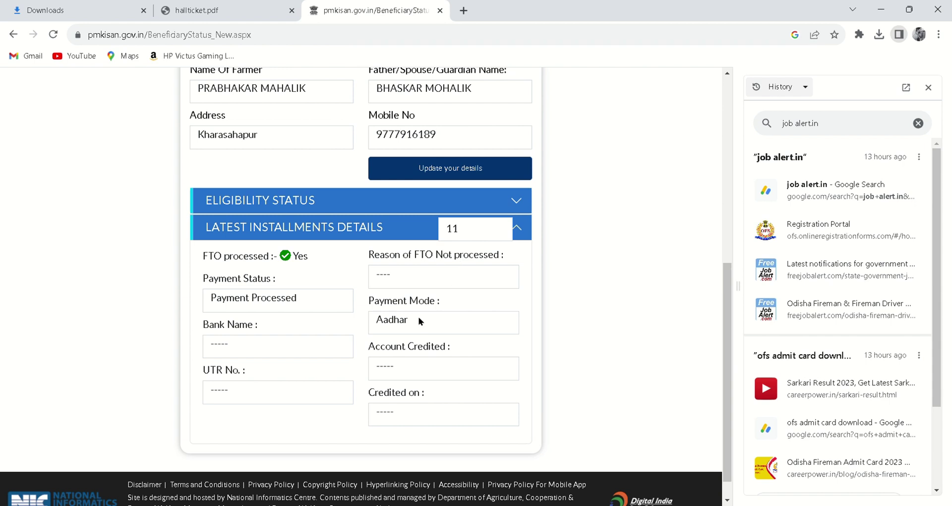
scroll(391, 330, "up", 8)
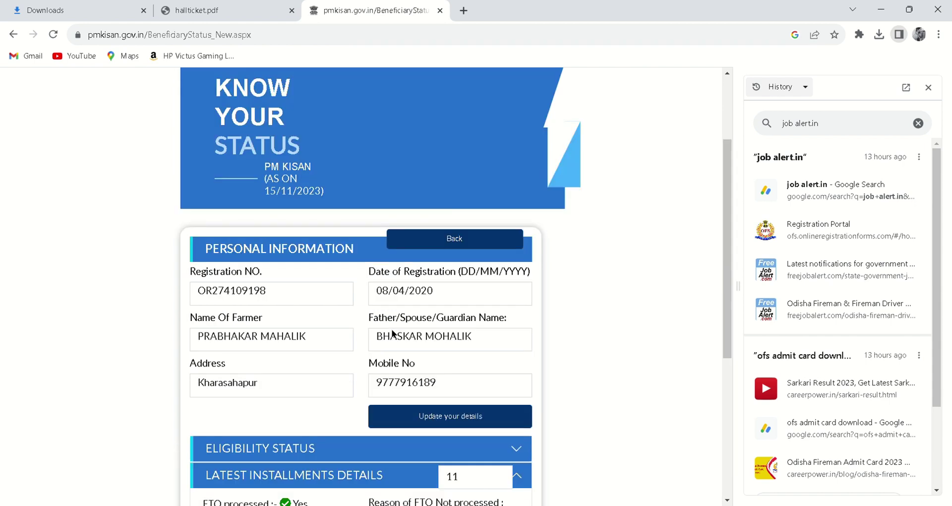
- In a new browser tab, search for "pm kisan beneficiary status" and open the Know Your Status PM Kisan result
left_click(464, 11)
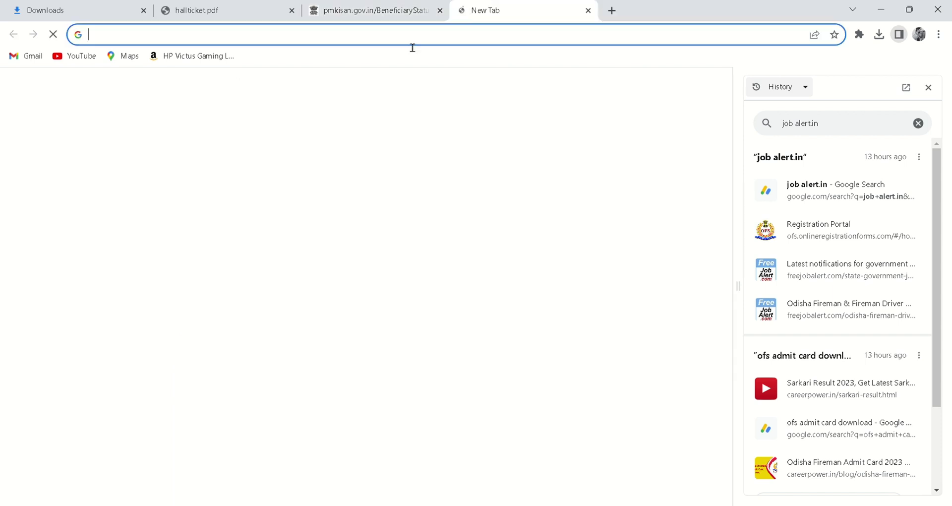
left_click(298, 43)
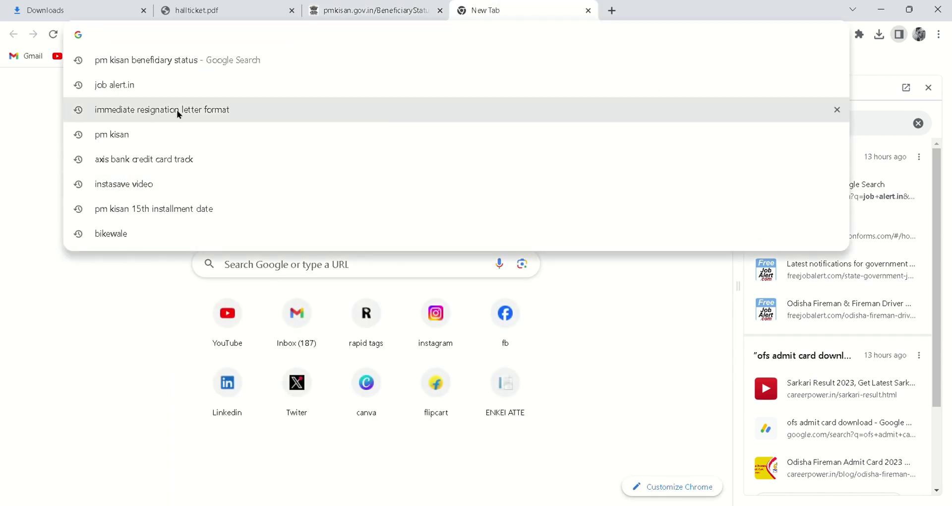
left_click(216, 60)
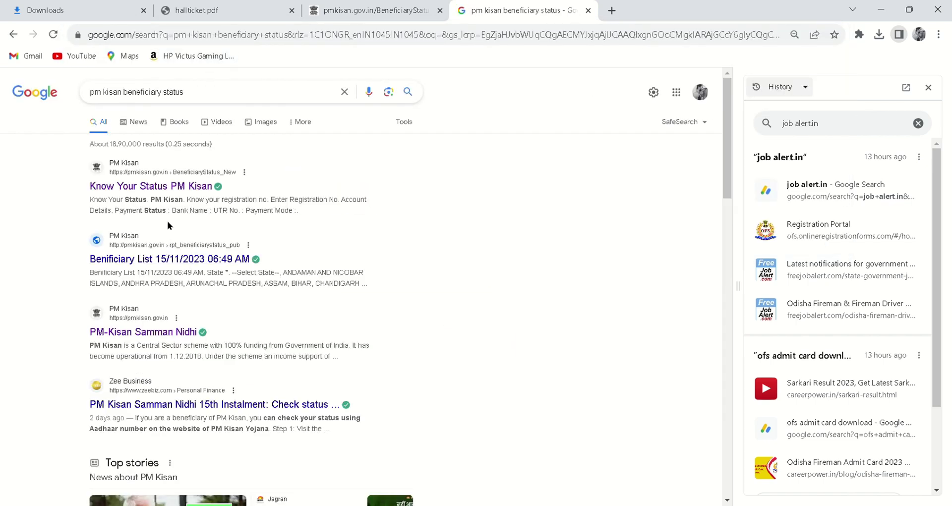
left_click(186, 187)
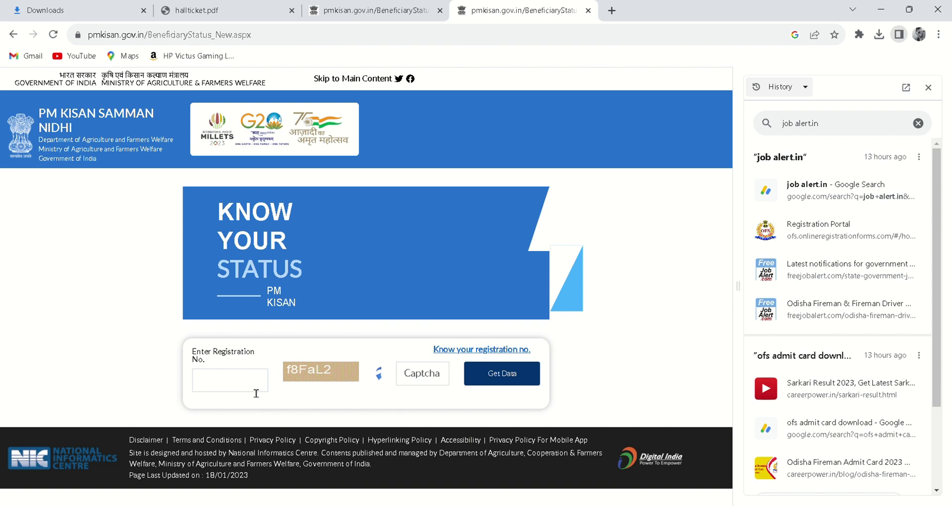
- View the registration number lookup form with its mobile number search and go back to the site's home page
left_click(496, 353)
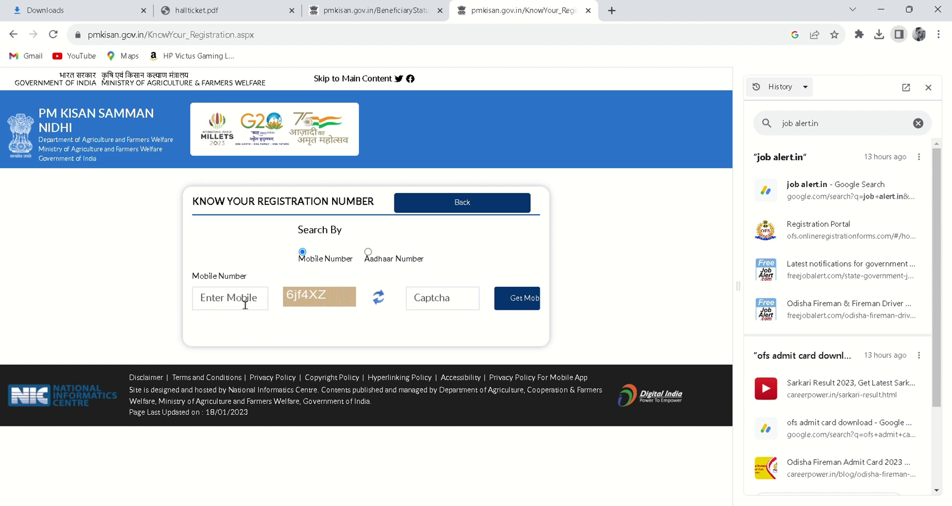
left_click(245, 303)
left_click(470, 211)
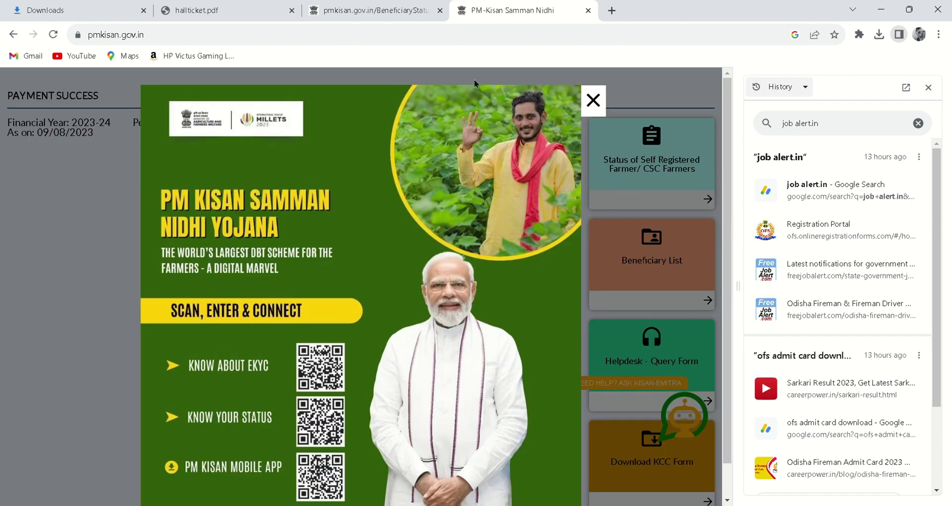
- Dismiss the home page banner and open Know Your Status from Farmers Corner, ready for the registration number
left_click(593, 102)
scroll(262, 322, "up", 10)
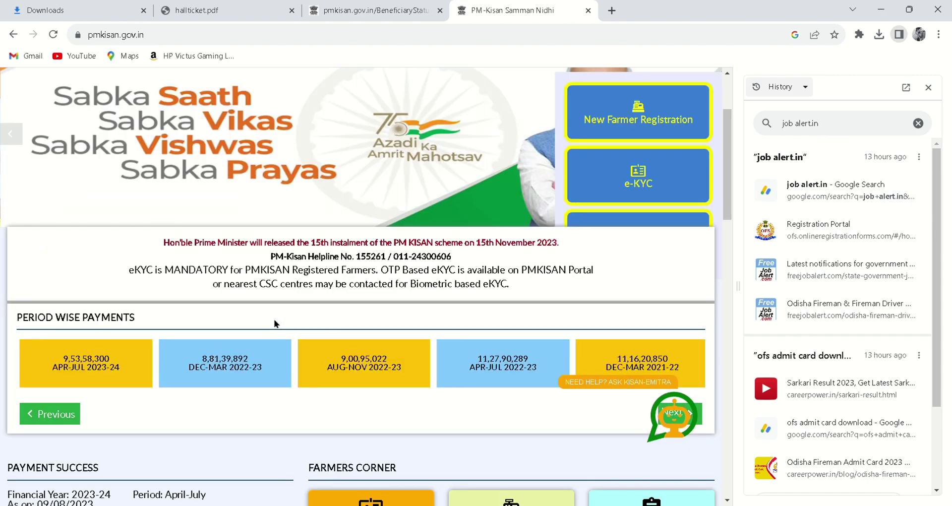
scroll(262, 322, "down", 12)
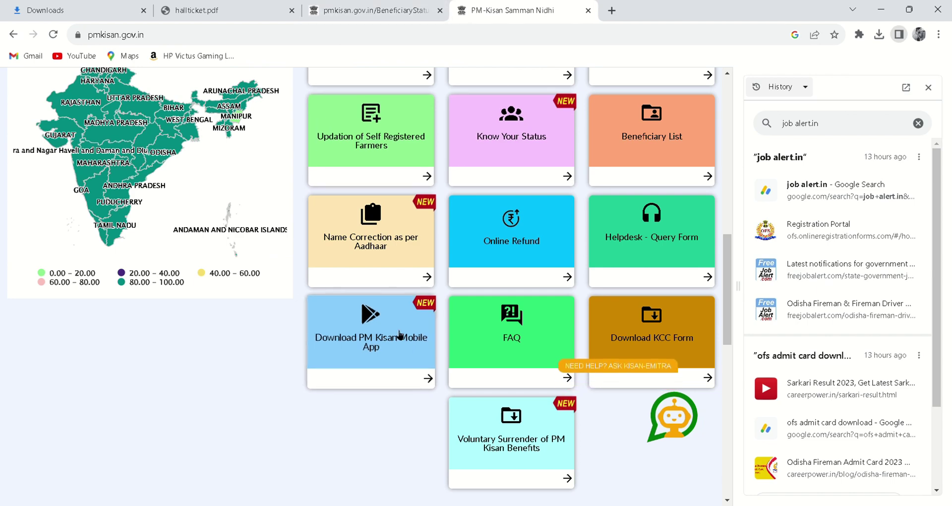
scroll(398, 330, "up", 5)
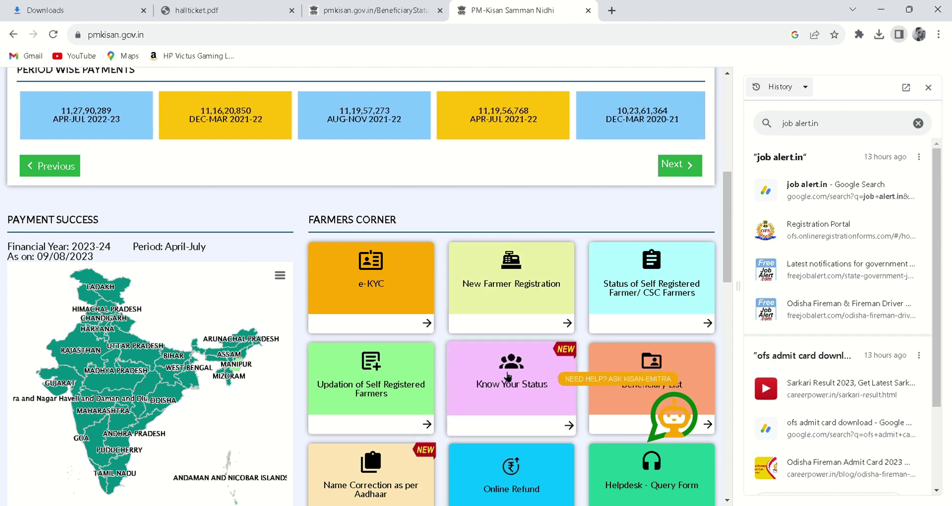
left_click(496, 384)
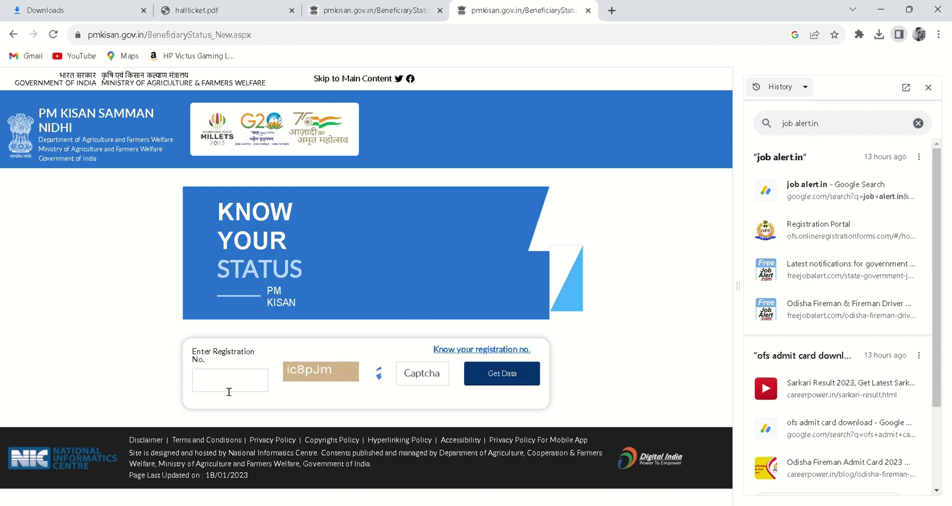
left_click(229, 390)
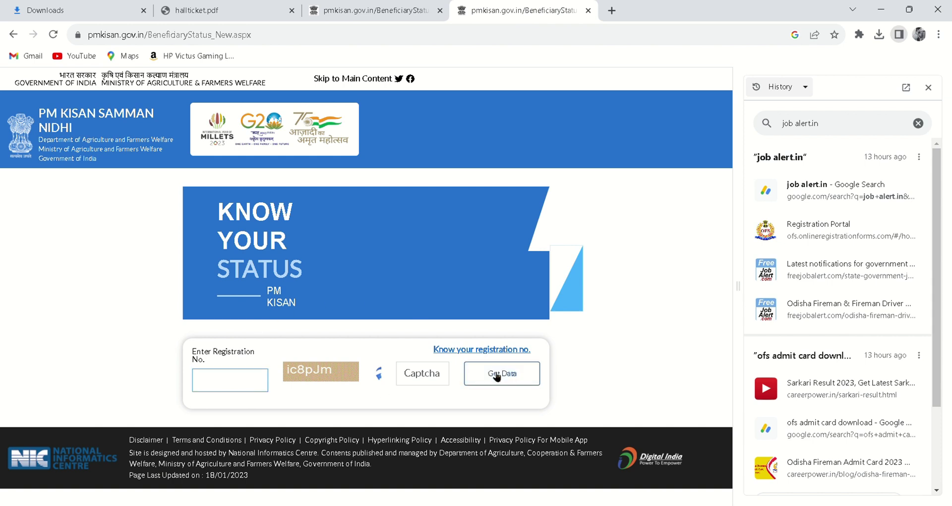
- Return to the already loaded beneficiary record and examine its personal information and latest installment details
left_click(362, 15)
scroll(419, 322, "down", 5)
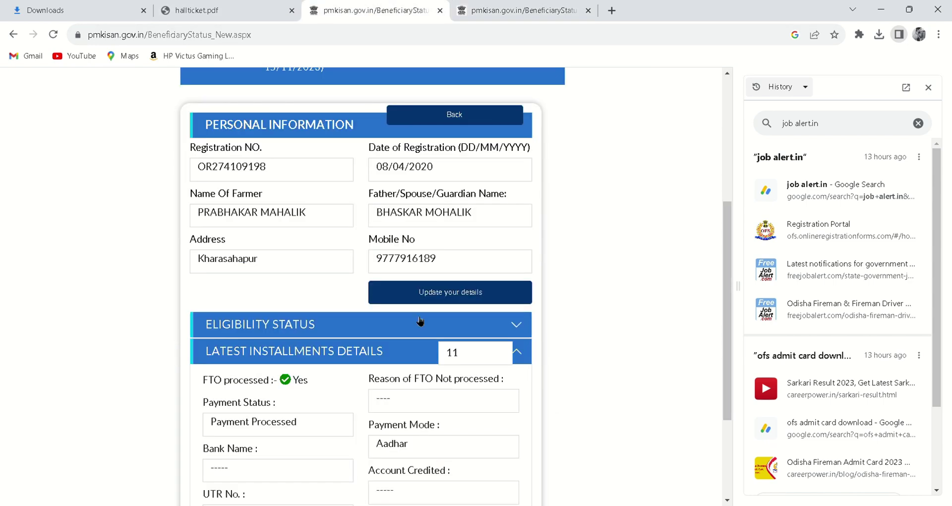
scroll(411, 304, "down", 3)
scroll(399, 286, "up", 8)
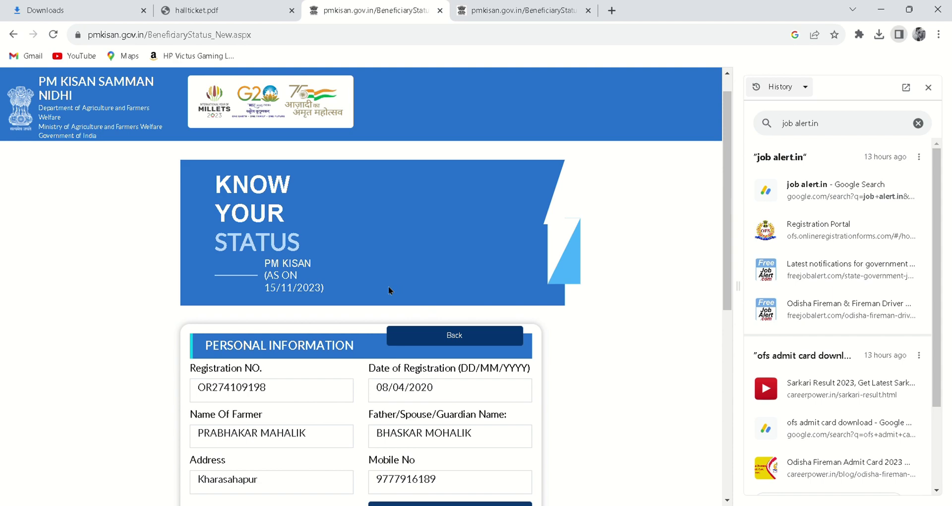
scroll(271, 390, "down", 3)
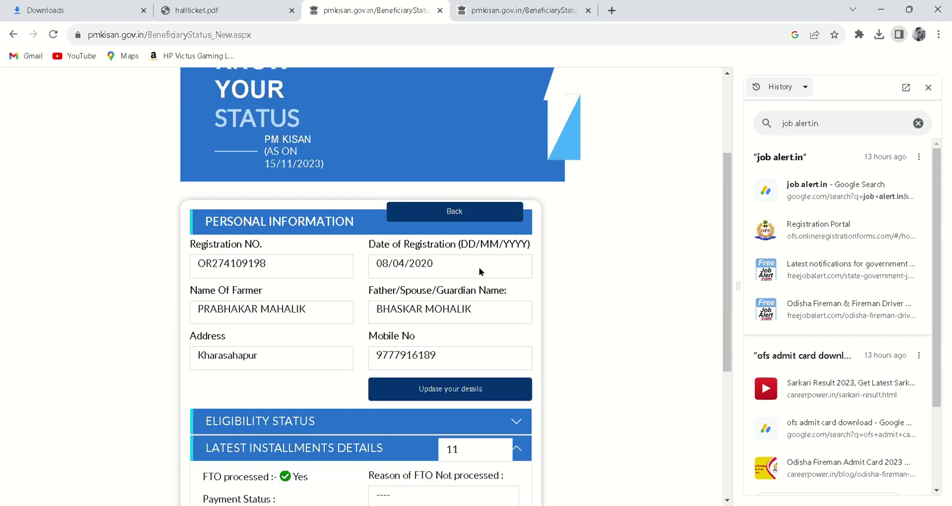
scroll(476, 292, "down", 5)
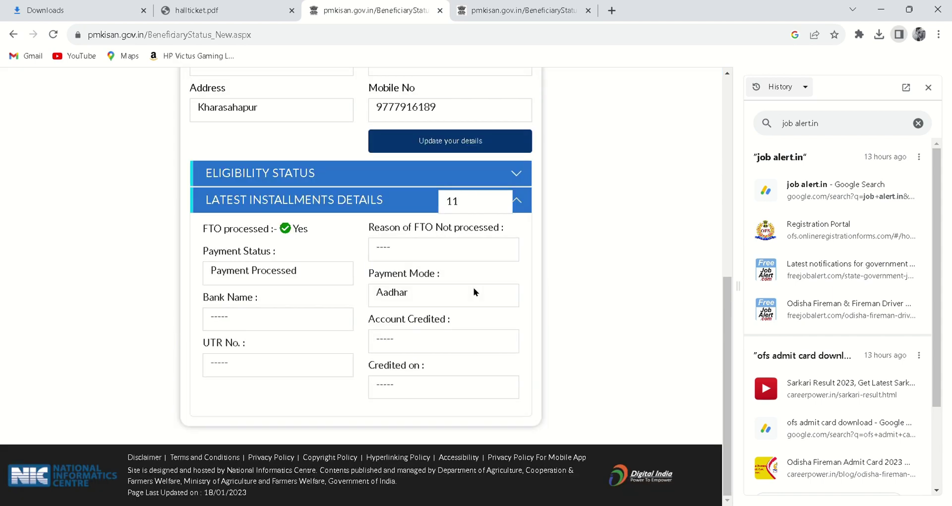
scroll(456, 258, "up", 3)
scroll(443, 235, "down", 3)
scroll(260, 88, "up", 3)
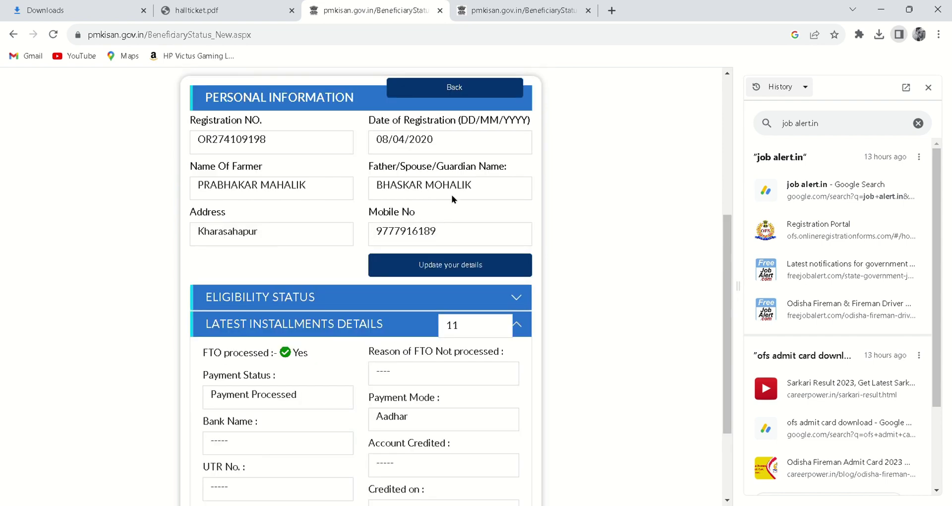
scroll(446, 229, "down", 3)
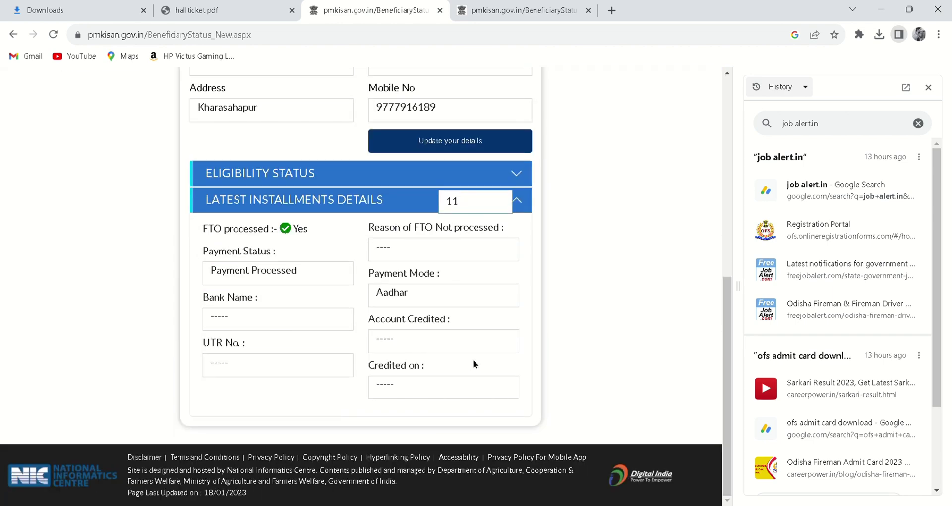
- Compare the payment details of installments 12, 15, 10 and 11, checking the eligibility status along the way
key("Down")
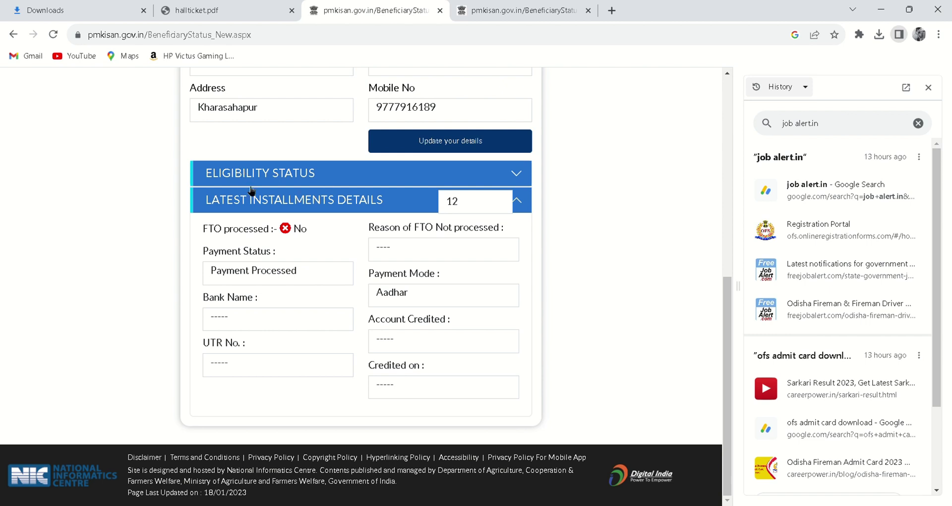
left_click(484, 183)
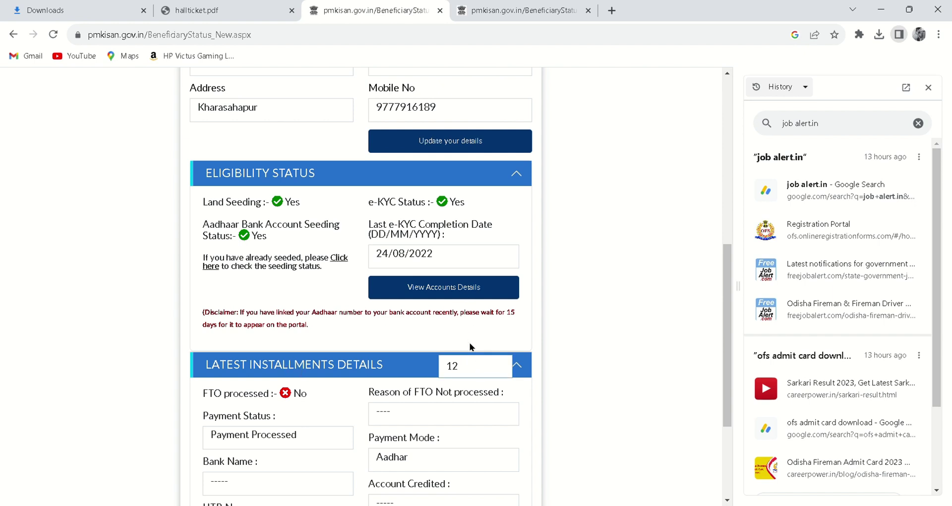
left_click(466, 355)
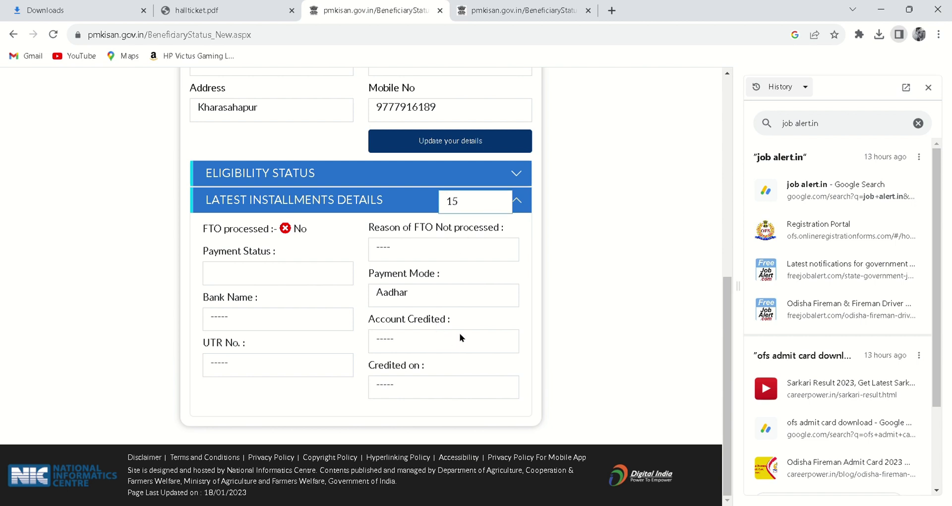
key("1")
key("0")
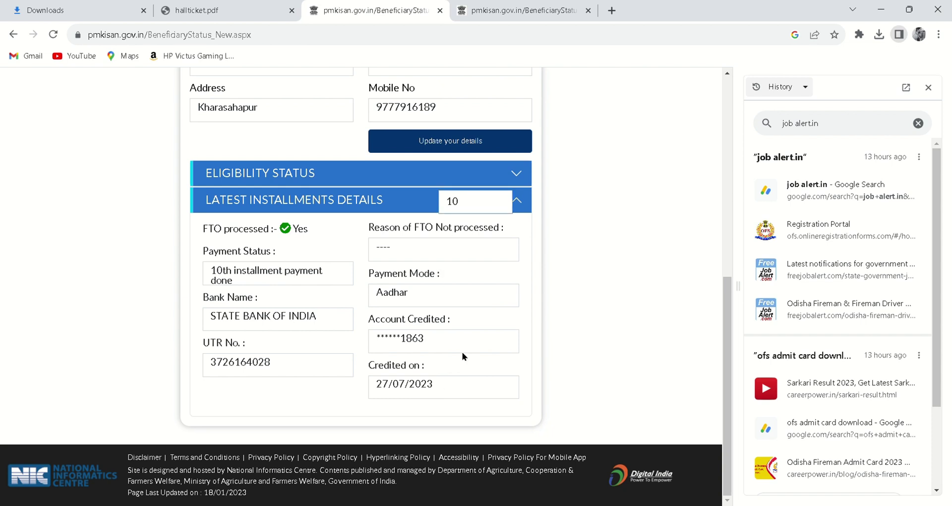
key("Down")
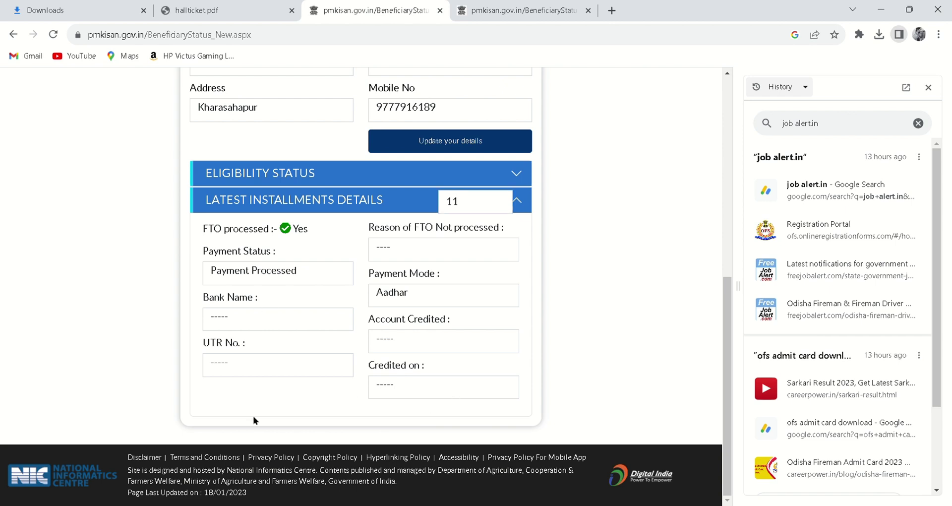
- Expand the eligibility status section, view the beneficiary's account details and close them
left_click(511, 173)
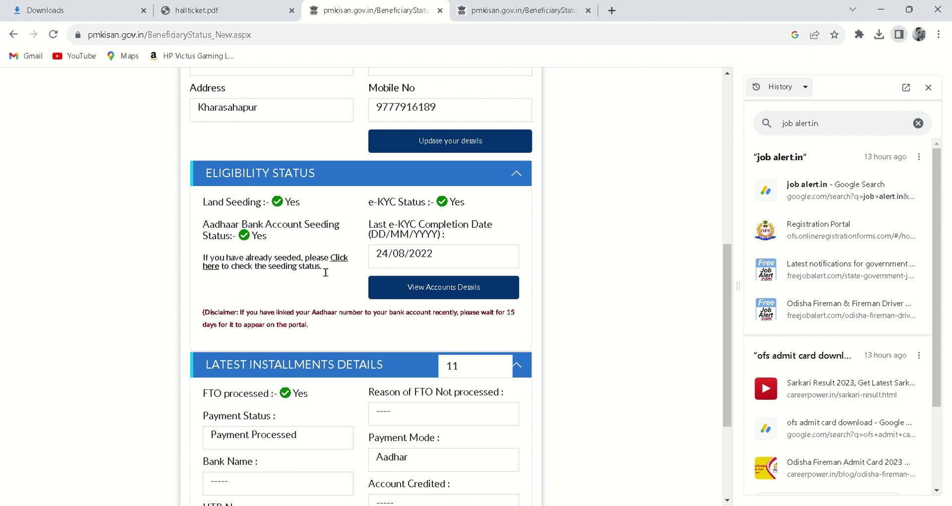
scroll(326, 272, "up", 2)
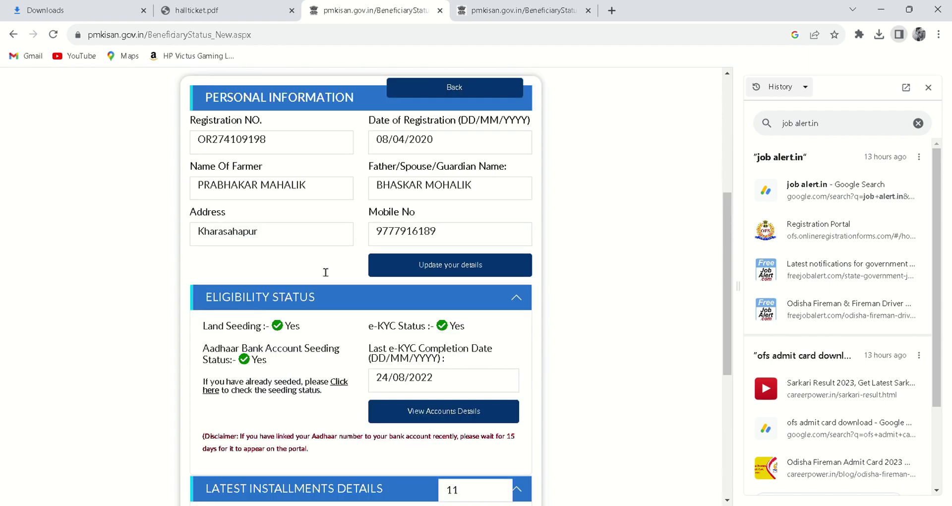
left_click(461, 418)
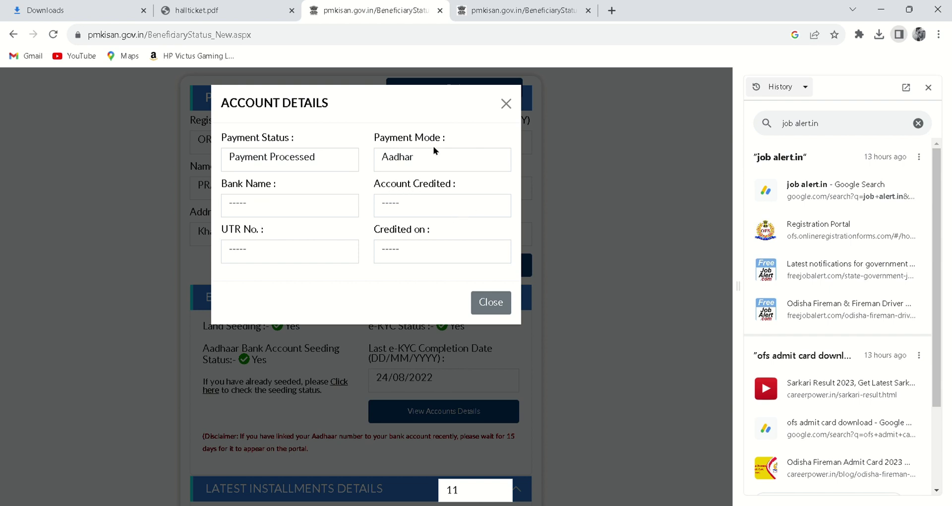
left_click(505, 103)
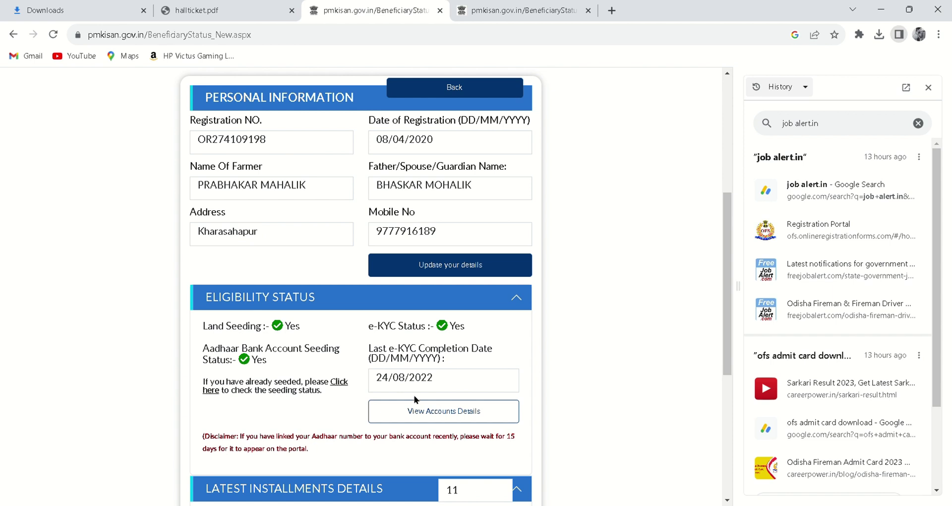
- Review the whole beneficiary record once more and leave it with the page's Back command
scroll(297, 206, "up", 5)
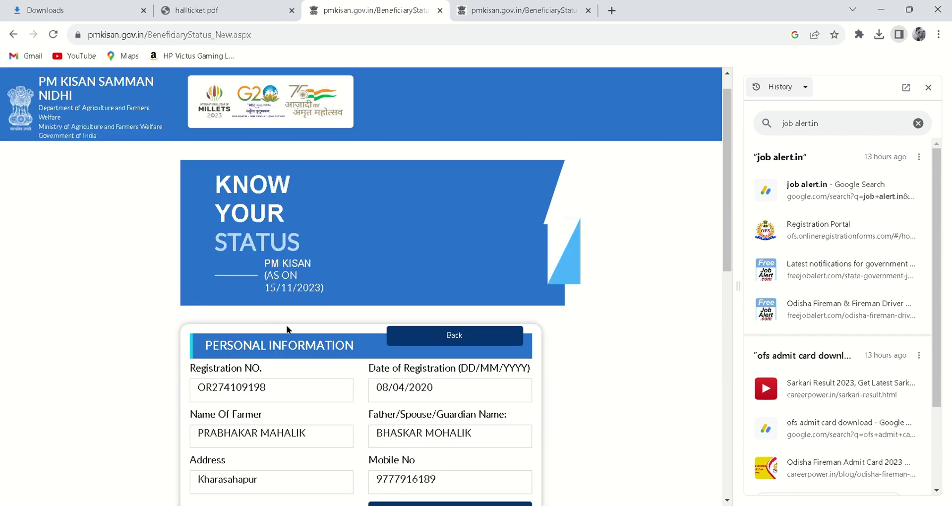
scroll(322, 322, "down", 10)
scroll(324, 333, "up", 2)
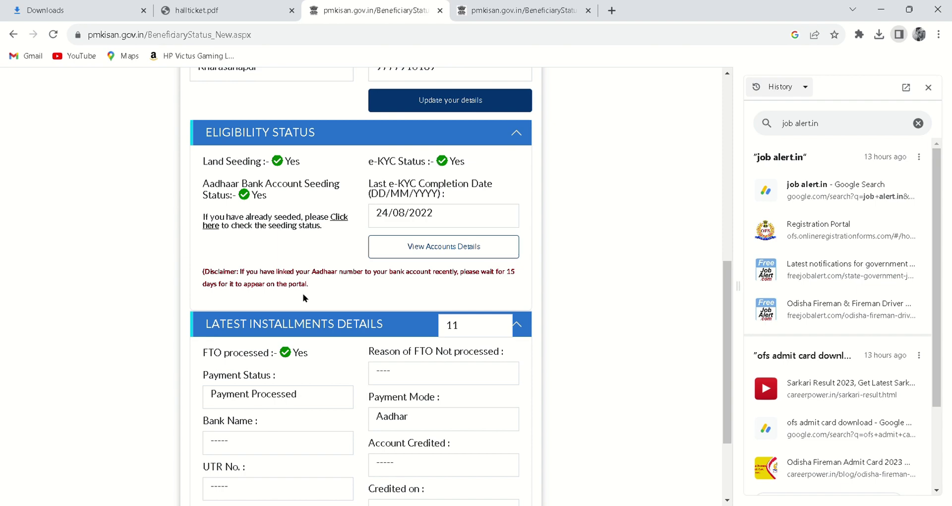
scroll(301, 298, "up", 8)
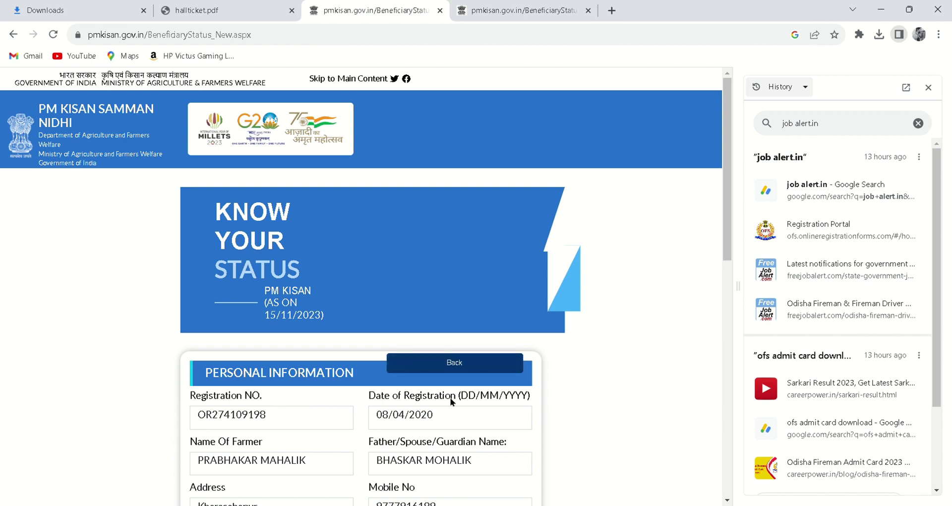
left_click(463, 366)
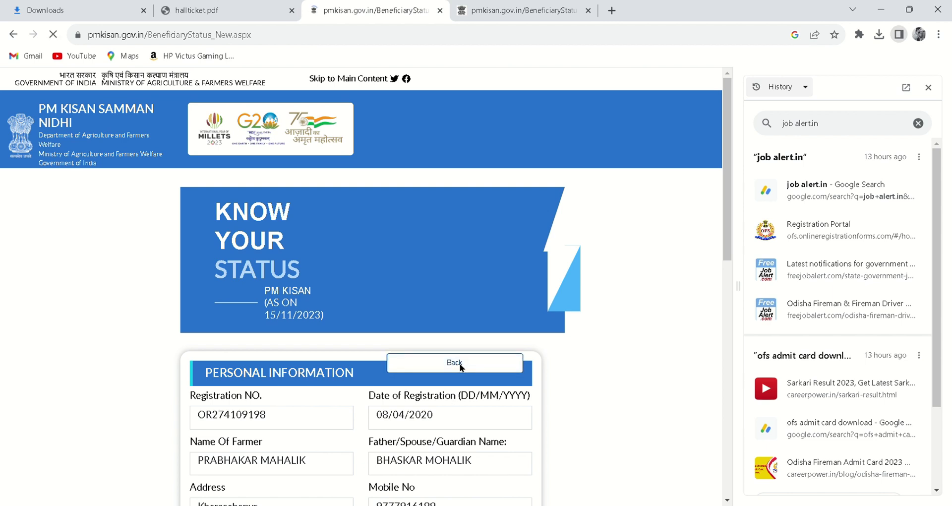